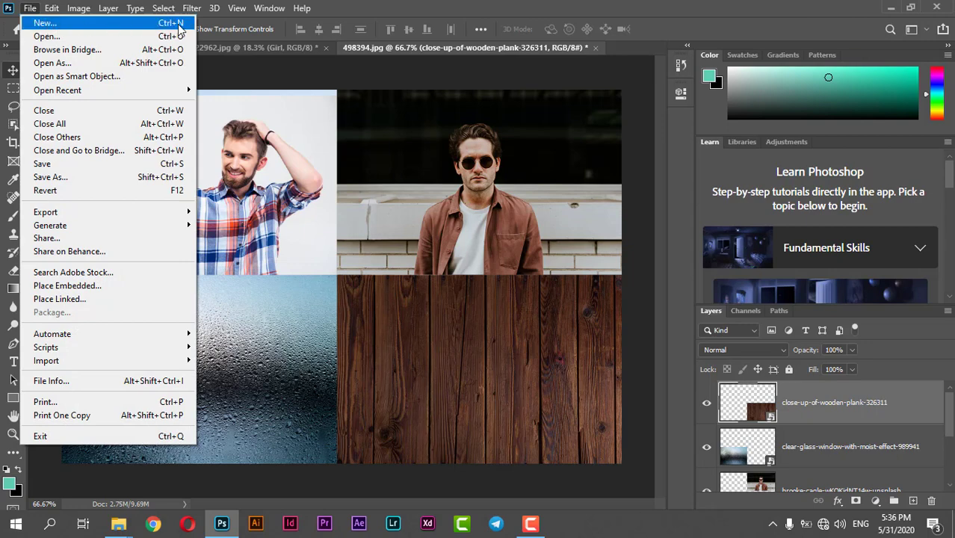
Start a new document and name it PS.
left_click(135, 24)
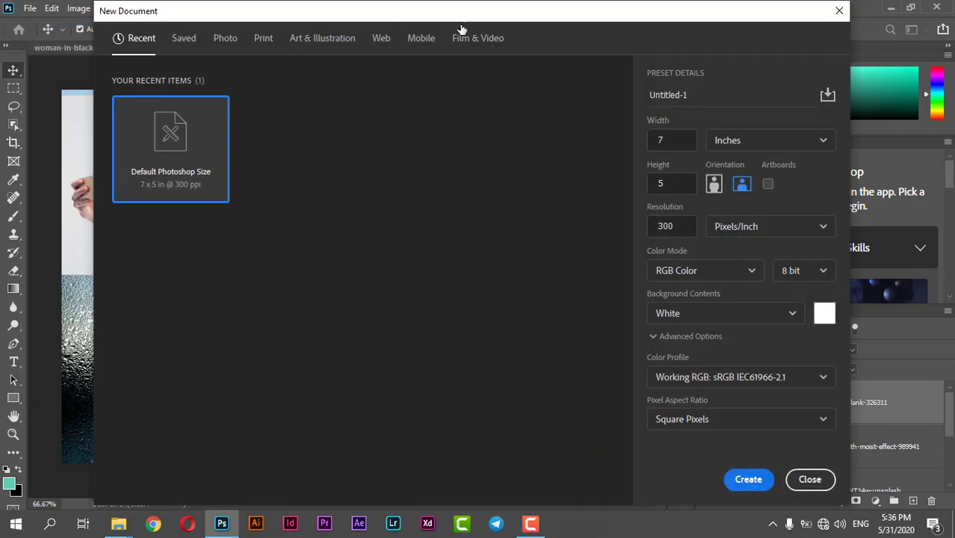
mouse_move(487, 20)
left_mouse_down()
mouse_move(488, 38)
mouse_move(482, 31)
left_mouse_up()
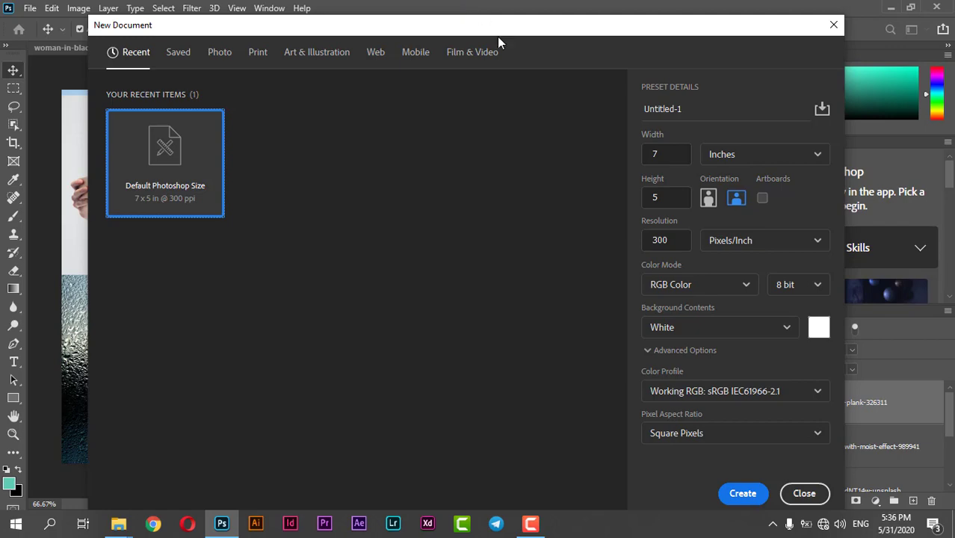
left_click_drag(496, 36, 544, 19)
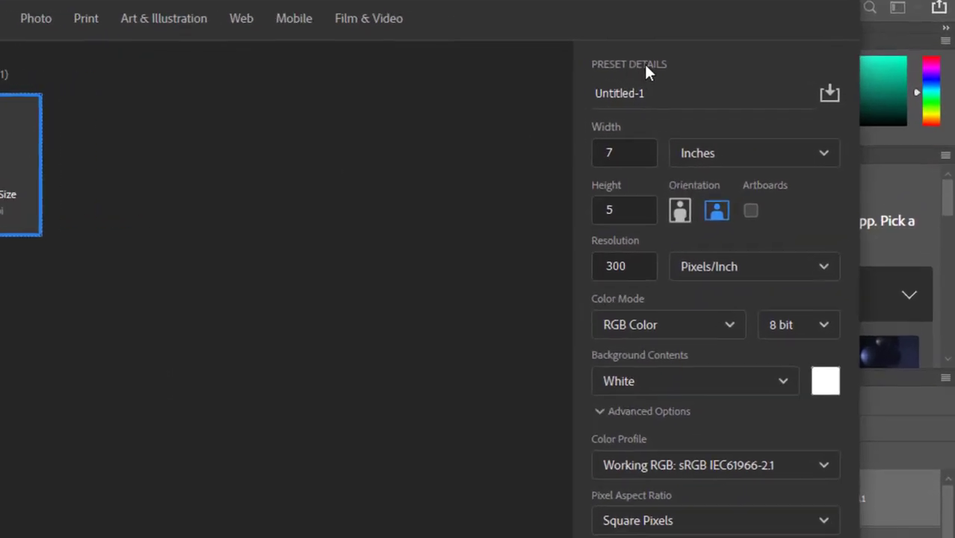
left_click(665, 93)
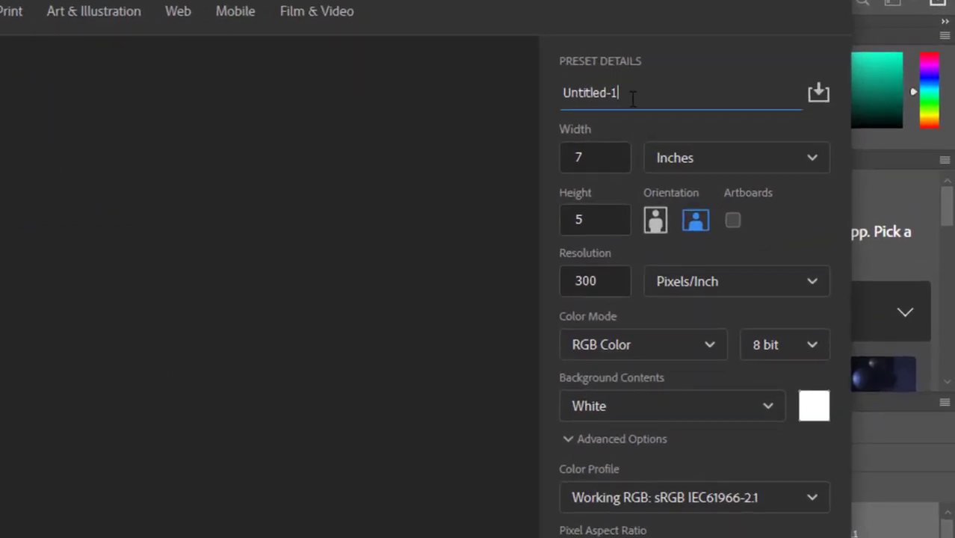
double_click(665, 94)
left_click(665, 94)
left_click(640, 94)
type("PS")
Set the new document's size unit to Pixels and its resolution unit to Pixels/Inch.
left_click(703, 165)
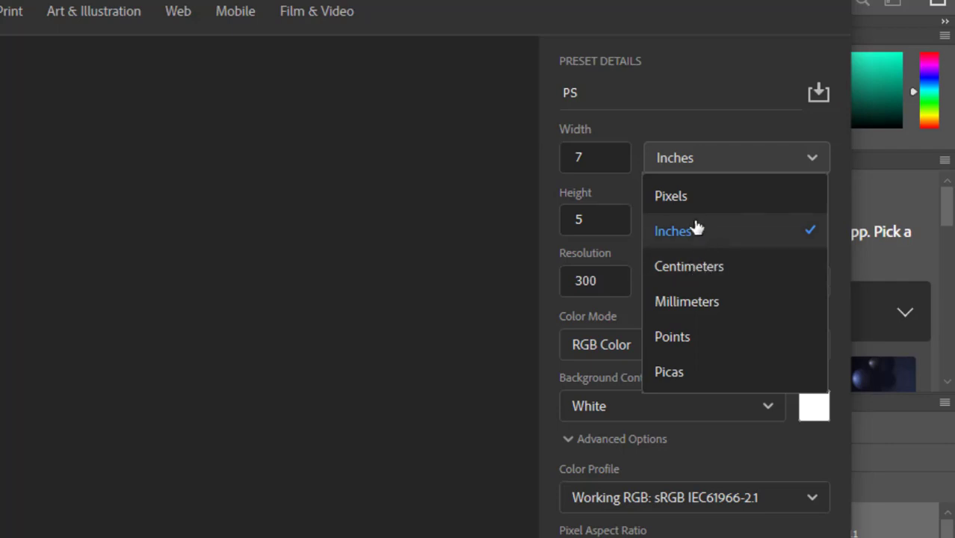
left_click(671, 196)
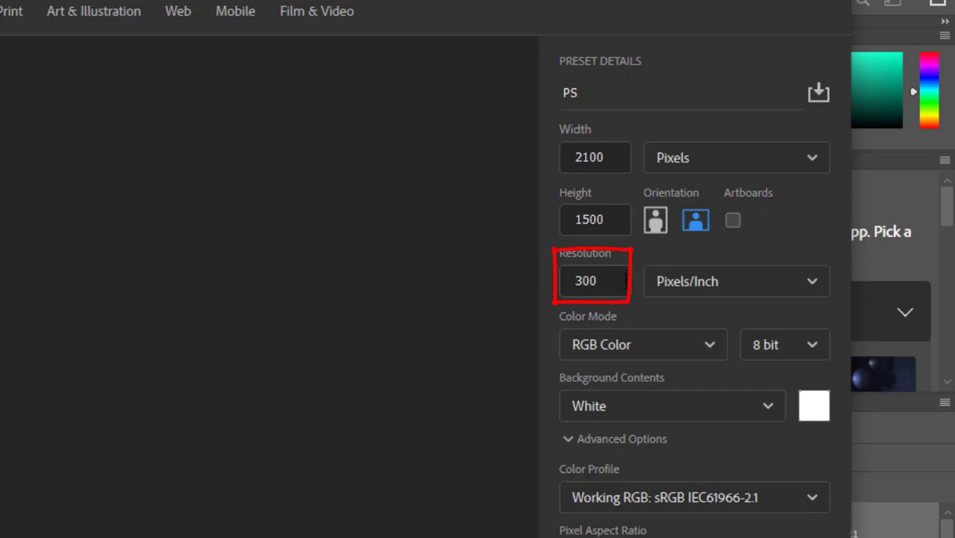
left_click(614, 277)
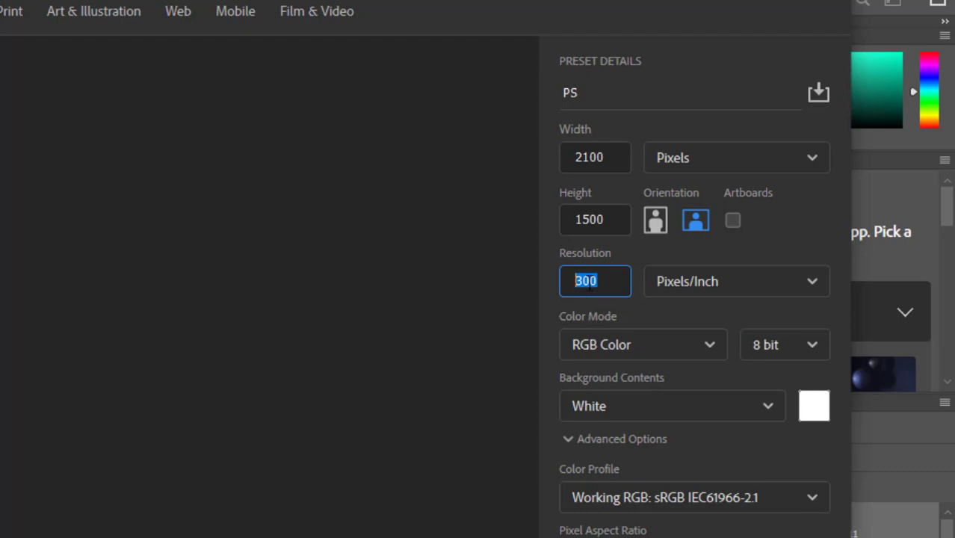
left_click(706, 282)
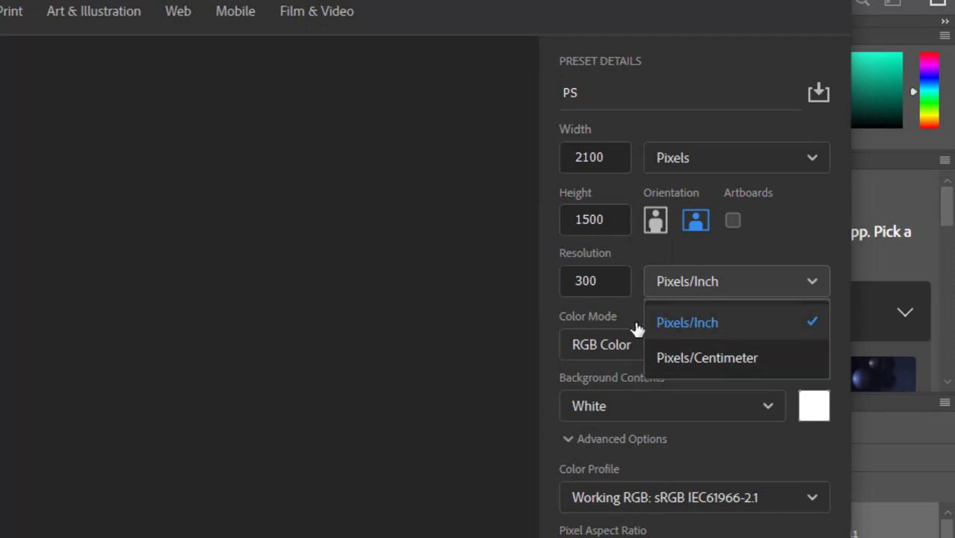
left_click(700, 326)
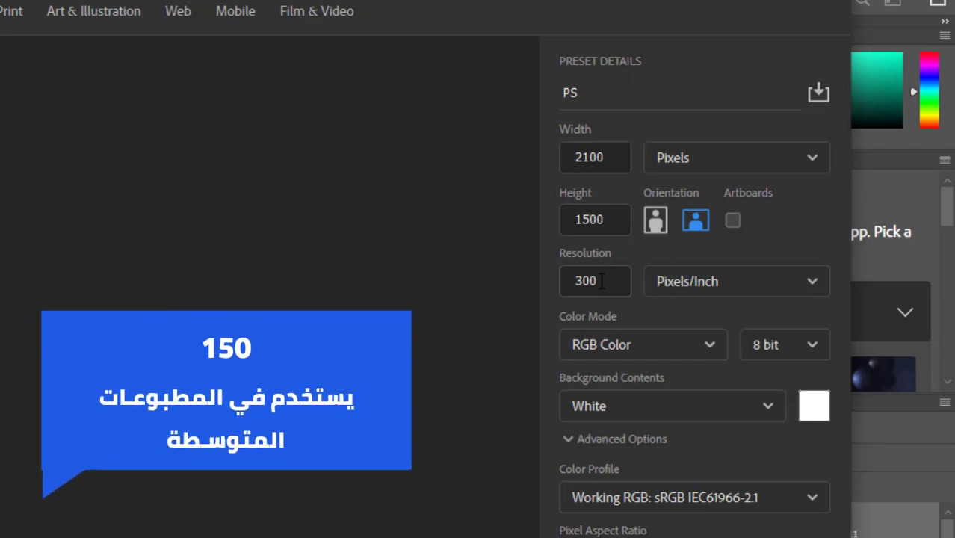
Try resolutions of 150, 60 and 72 pixels/inch for the new document, ending with 300.
left_click_drag(601, 281, 567, 281)
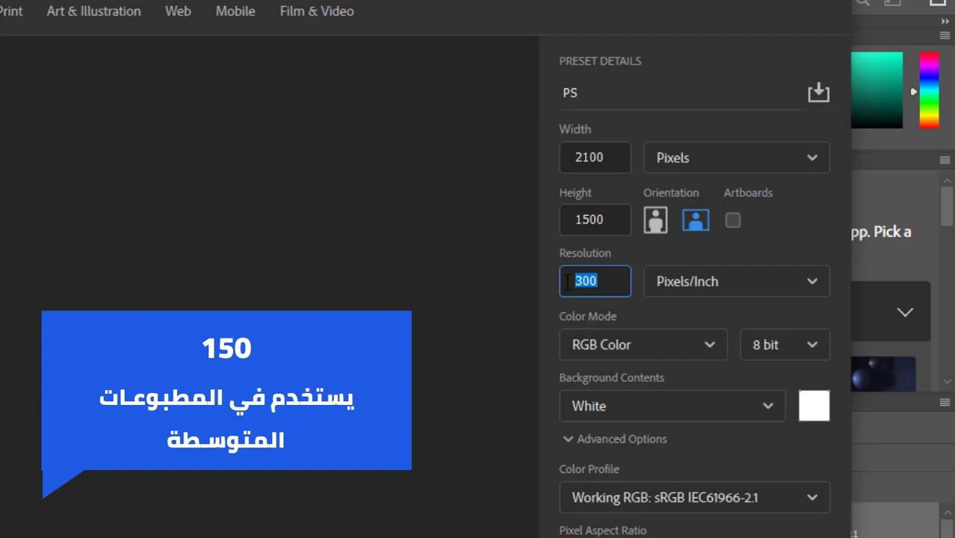
type("150")
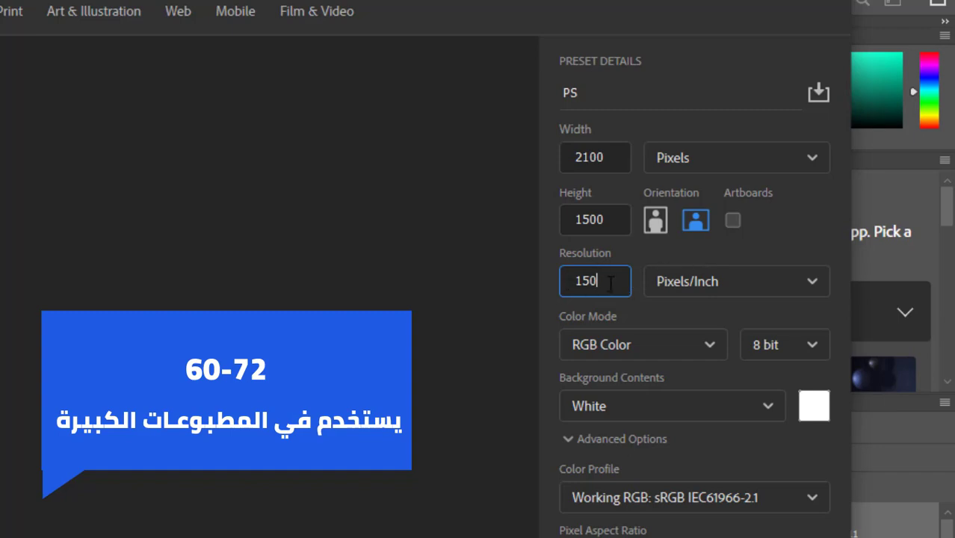
double_click(581, 281)
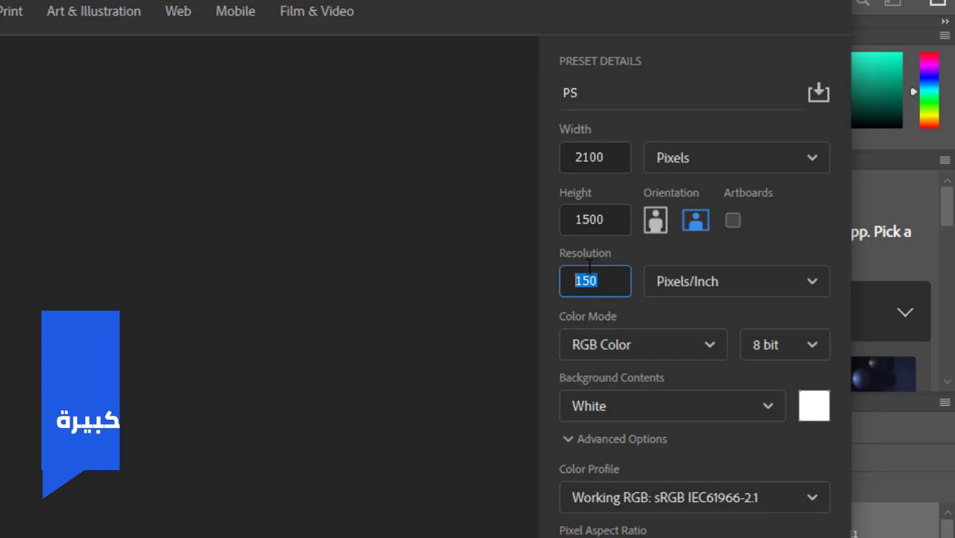
type("60")
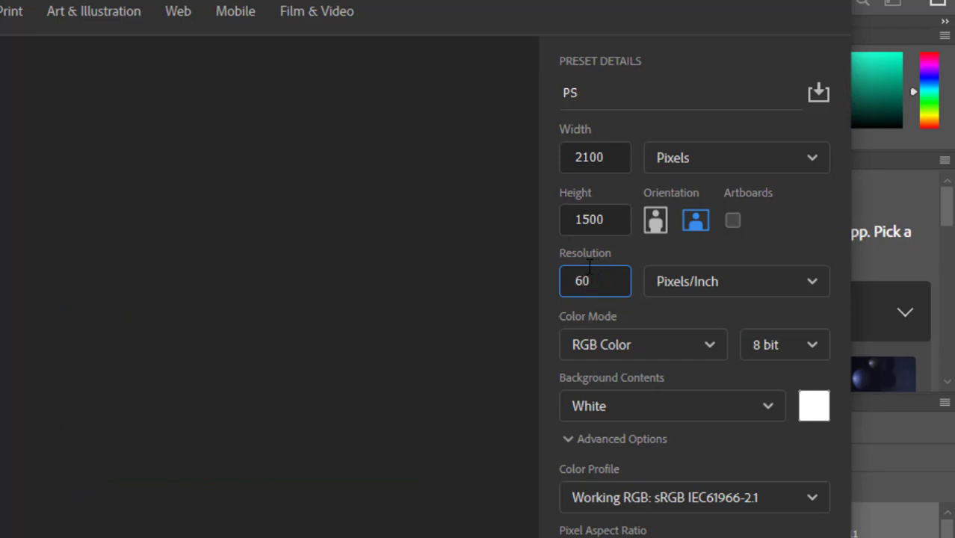
key("BackSpace")
key("BackSpace")
type("72")
key("BackSpace")
key("BackSpace")
type("300")
Set the document size to 300 centimeters wide and 150 centimeters high.
left_click(684, 160)
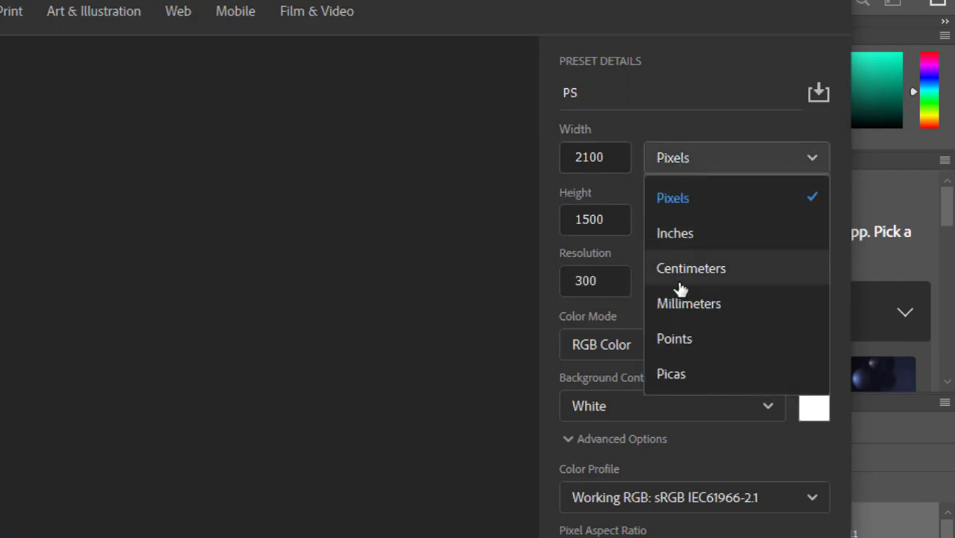
left_click(725, 273)
left_click(706, 159)
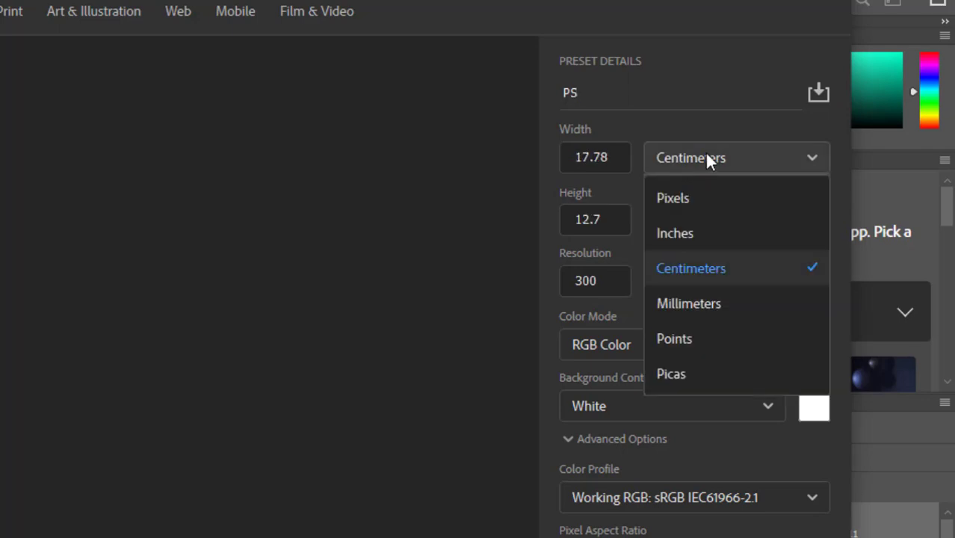
left_click(707, 278)
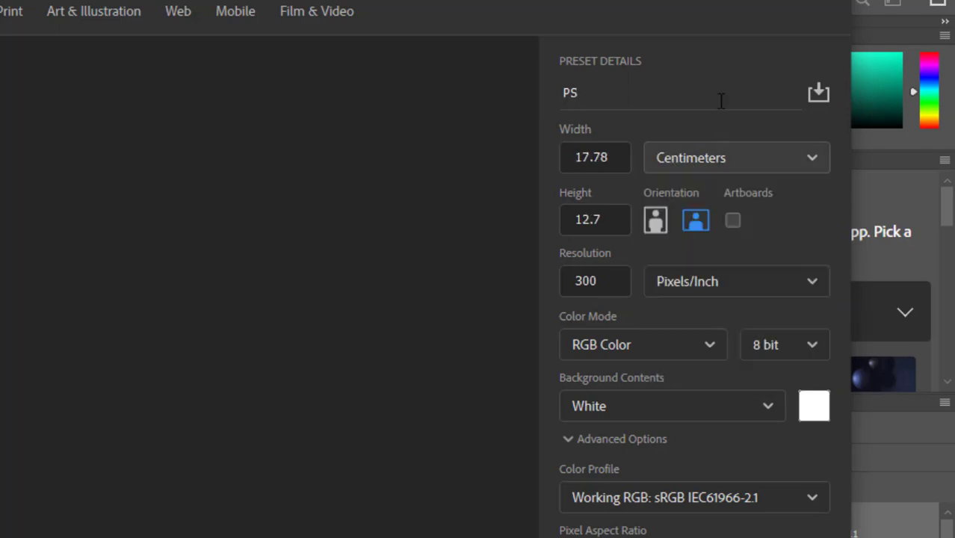
left_click(613, 157)
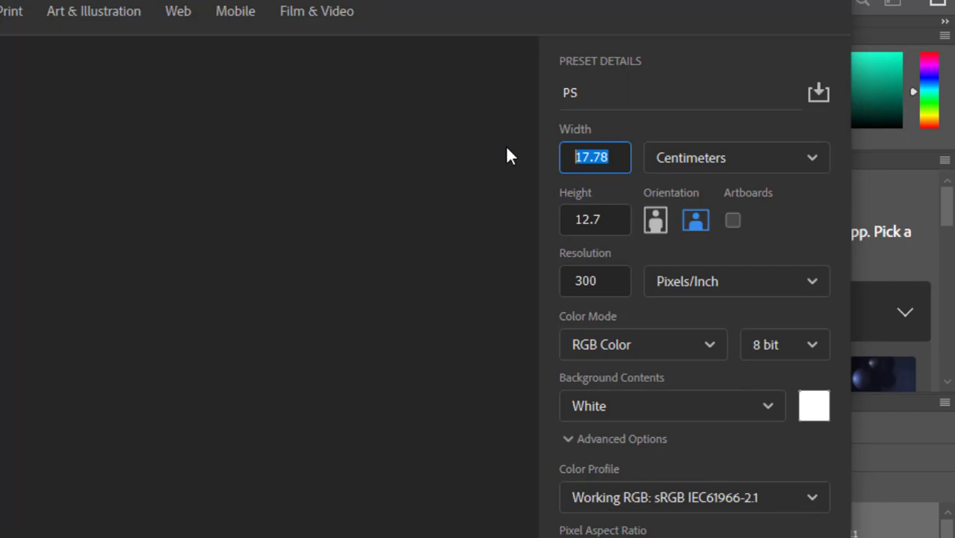
type("300")
left_click(597, 220)
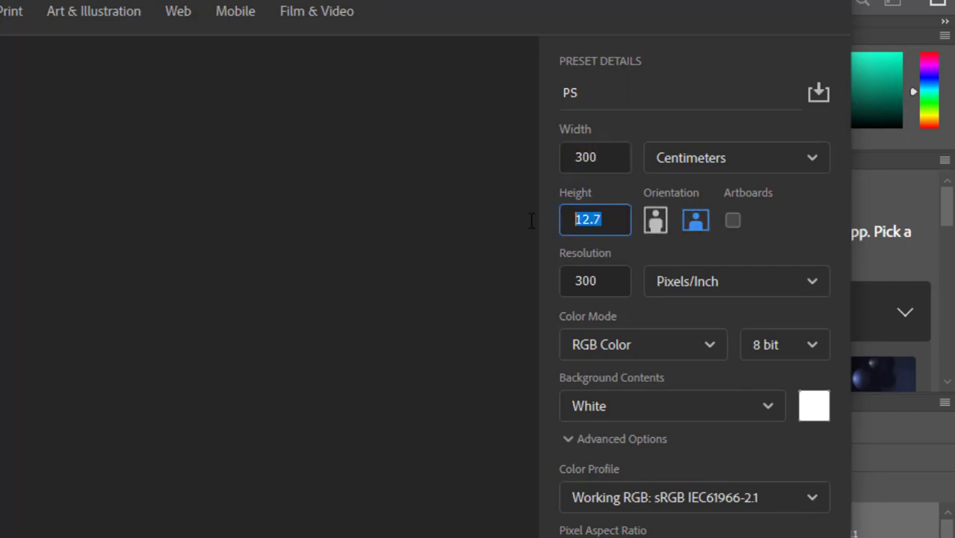
type("150")
Set the document's resolution to 60 pixels/inch.
left_click(604, 277)
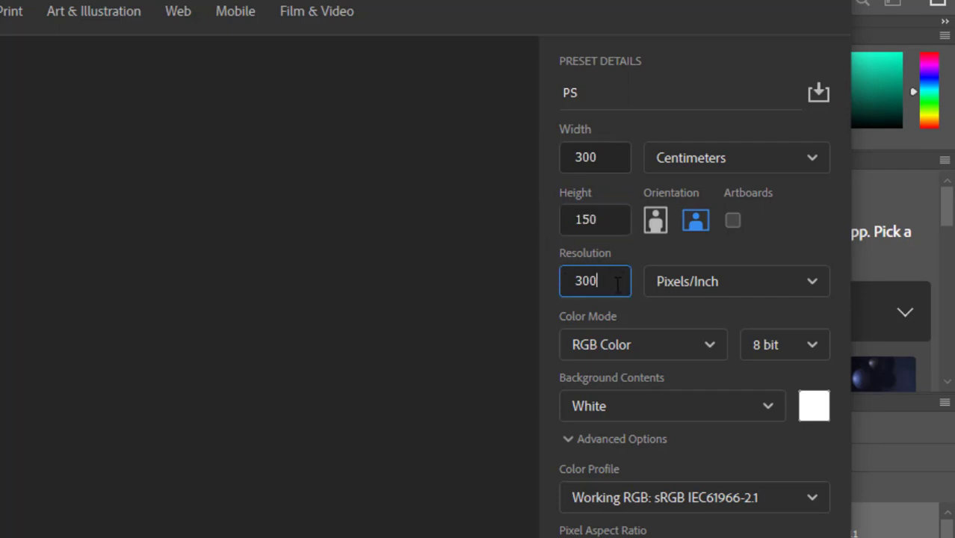
left_click(528, 289)
double_click(584, 278)
type("60")
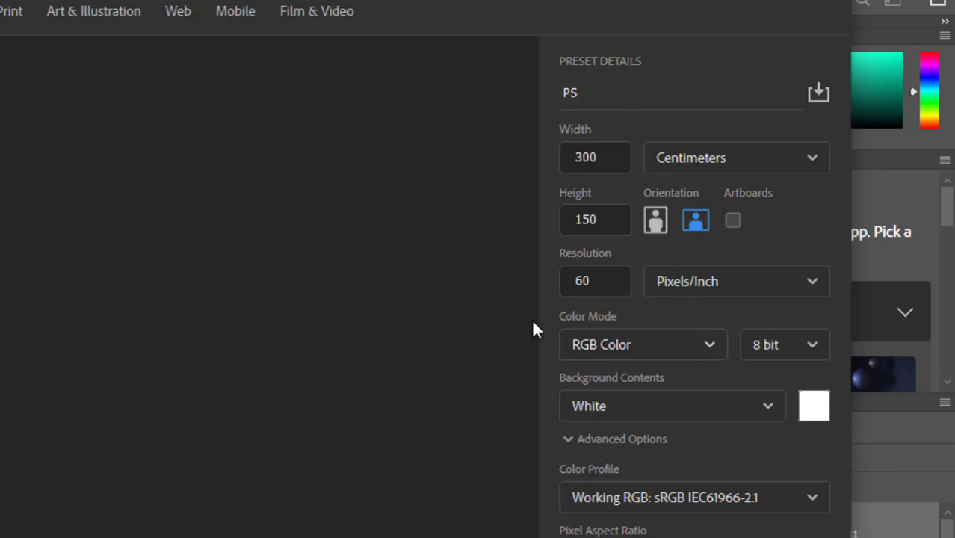
Set the color mode to CMYK Color with a bit depth of 8 bit.
left_click(626, 347)
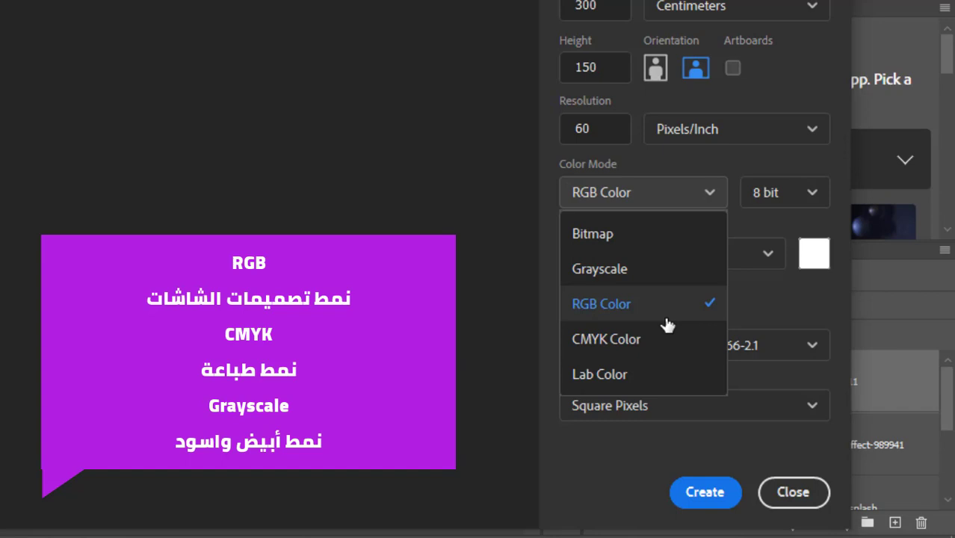
left_click(609, 339)
left_click(607, 192)
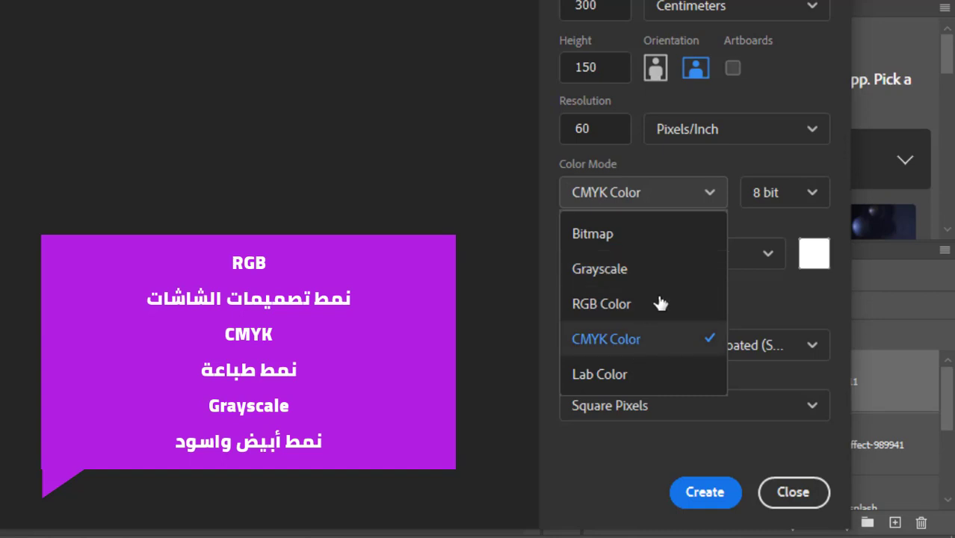
left_click(756, 187)
left_click(773, 194)
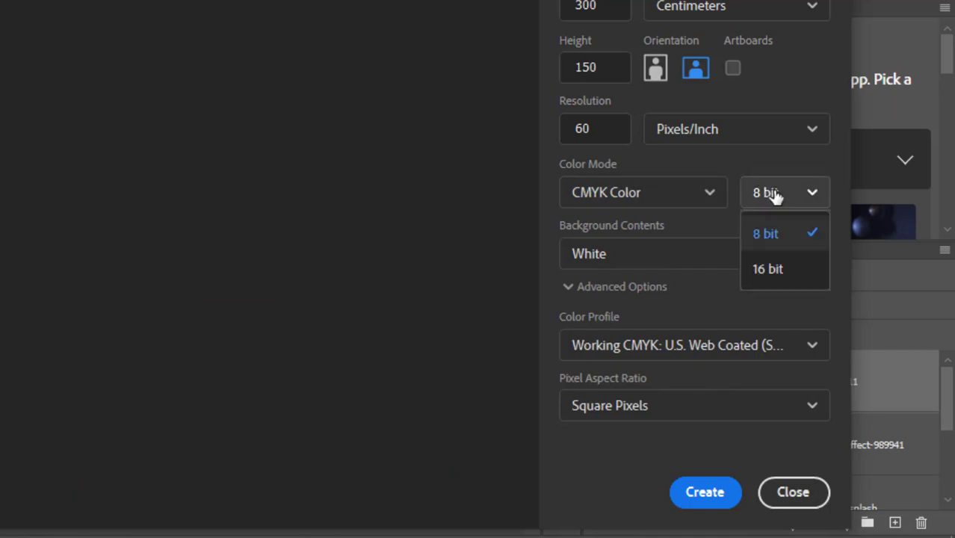
left_click(791, 246)
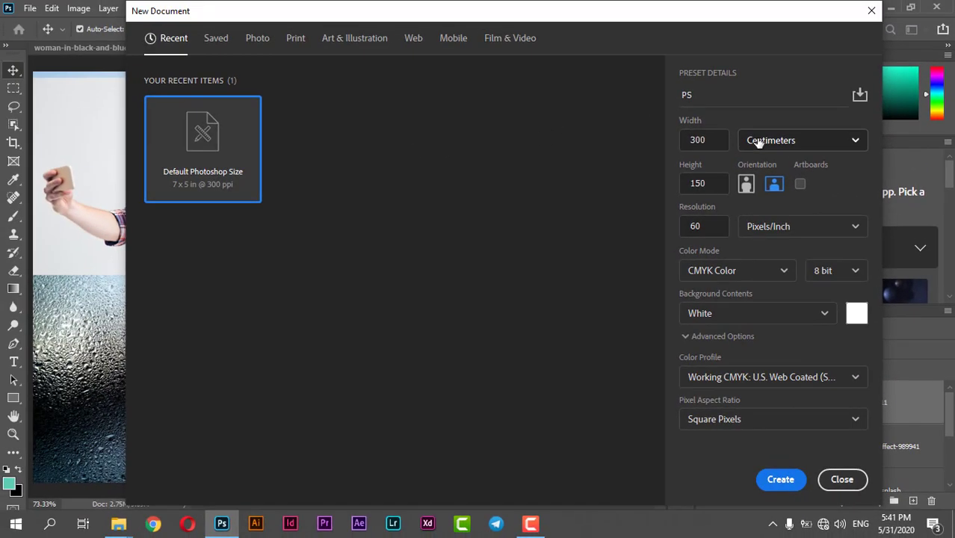
Set the document size to 1000 by 1000 pixels.
left_click(671, 5)
left_click(758, 167)
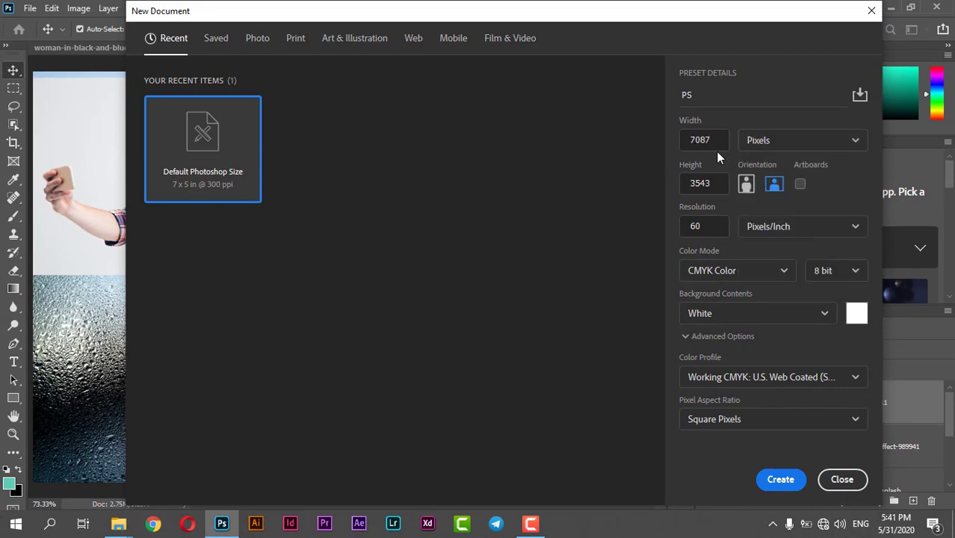
double_click(704, 141)
type("1000")
left_click(700, 183)
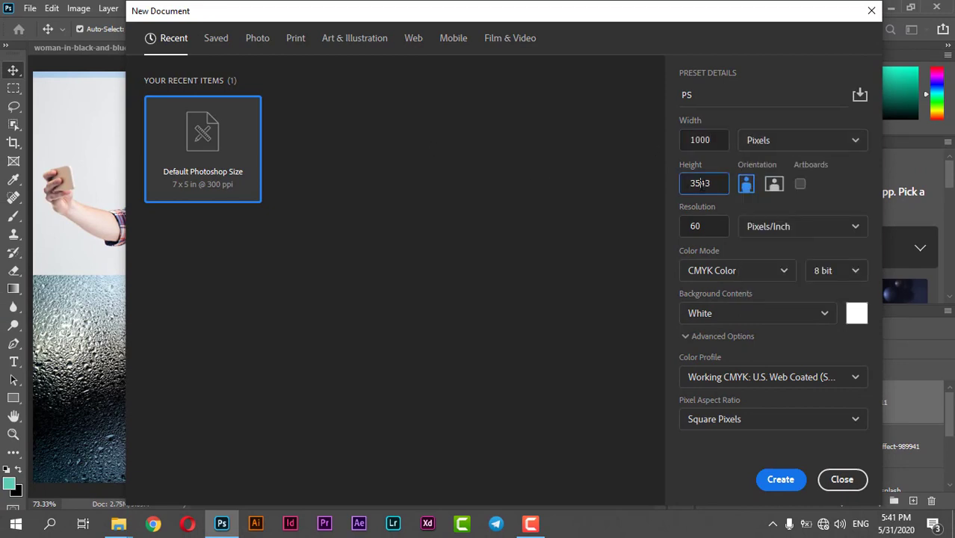
double_click(699, 183)
type("1000")
Set the resolution to 300 pixels/inch and the color mode to RGB Color.
key("Tab")
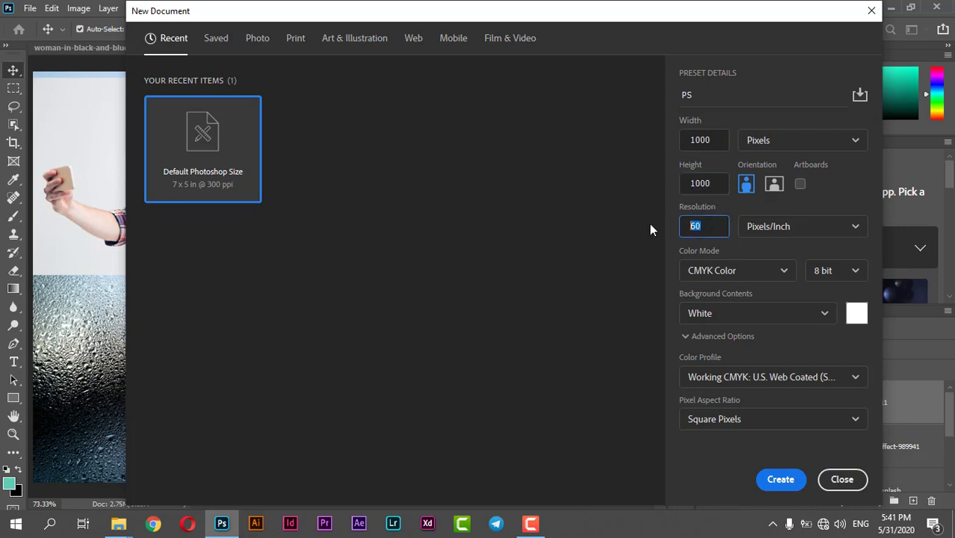
type("300")
left_click(771, 272)
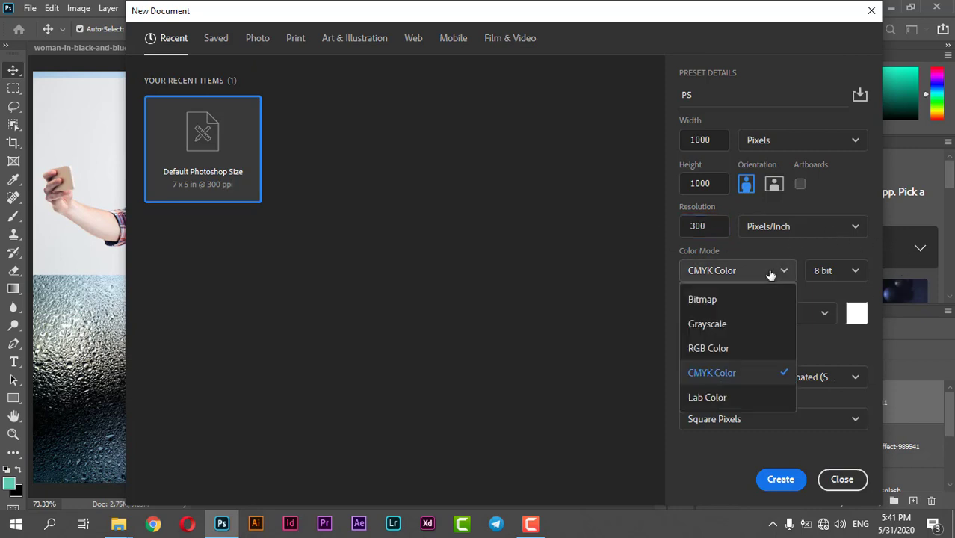
left_click(732, 351)
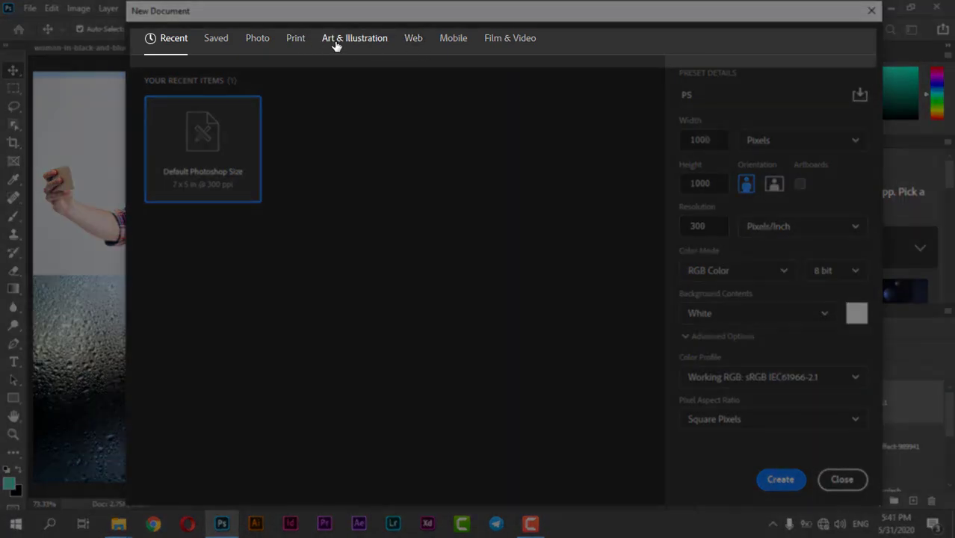
Look through the blank Photo and Print presets and choose the A4 print preset, 210 x 297 mm at 300 ppi.
left_click(261, 39)
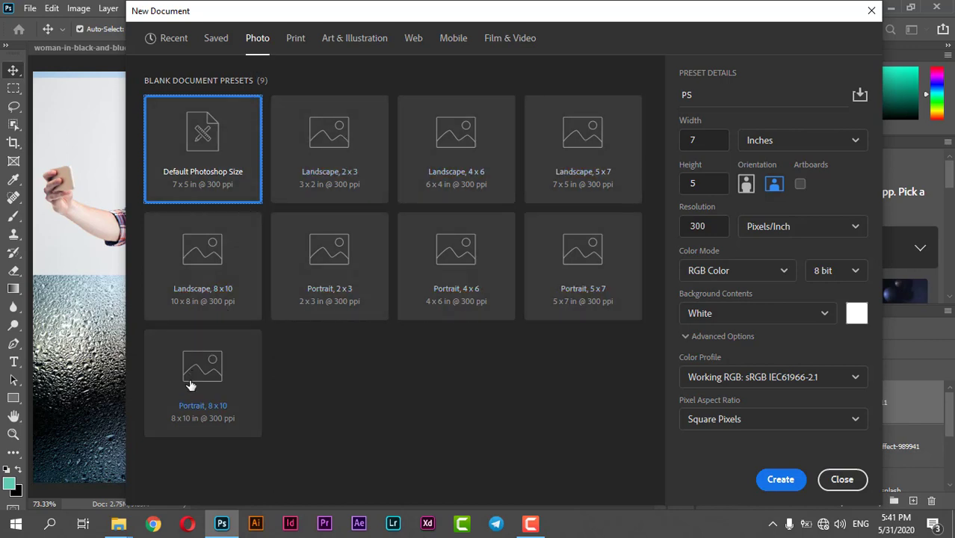
left_click(296, 39)
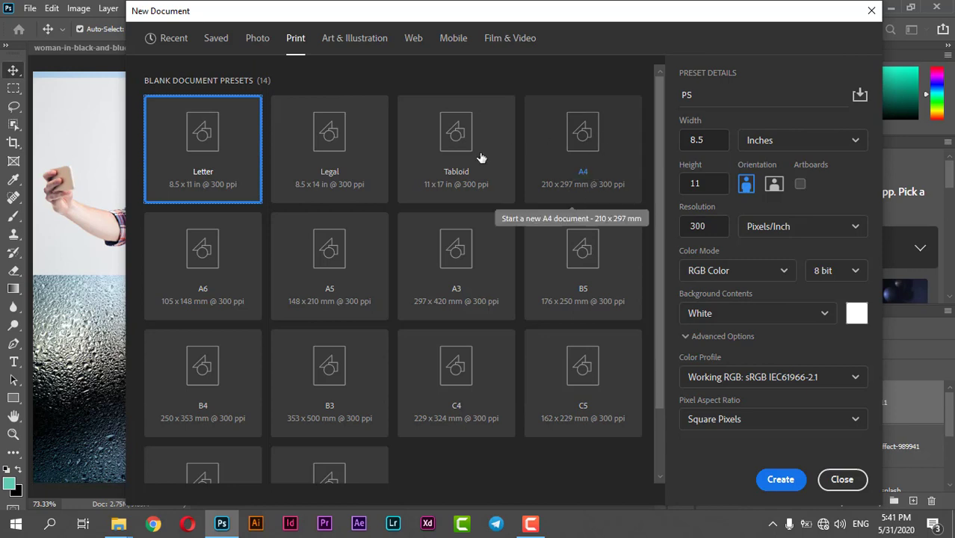
scroll(332, 249, "down", 1)
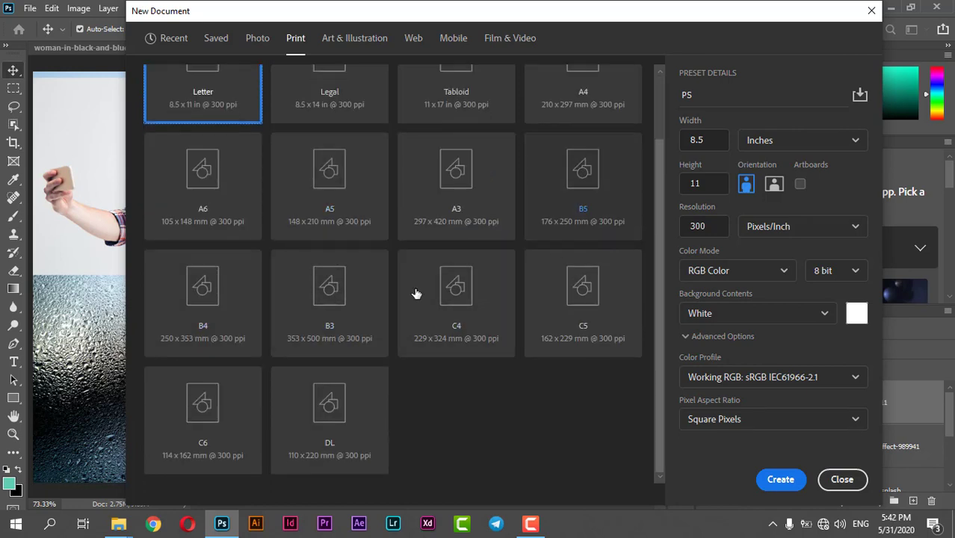
scroll(337, 377, "up", 1)
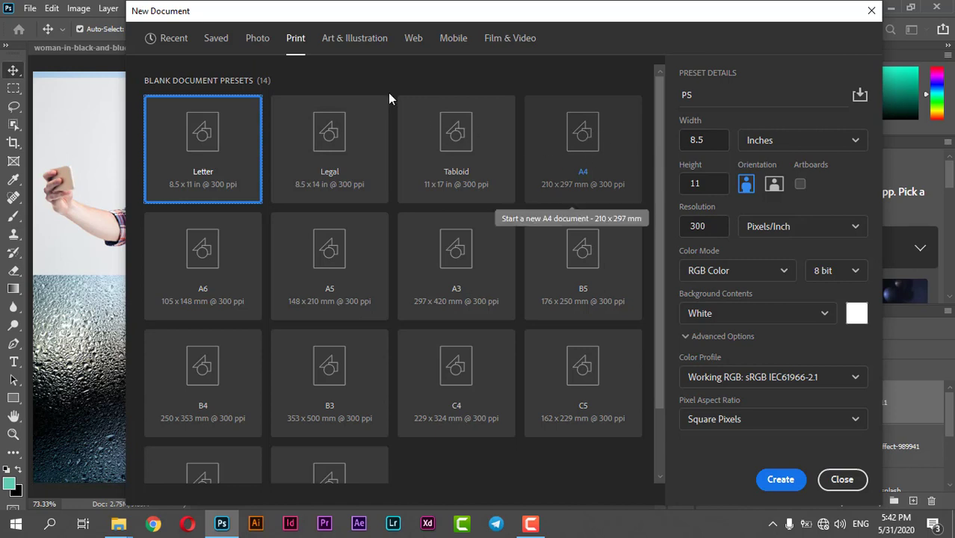
left_click(582, 139)
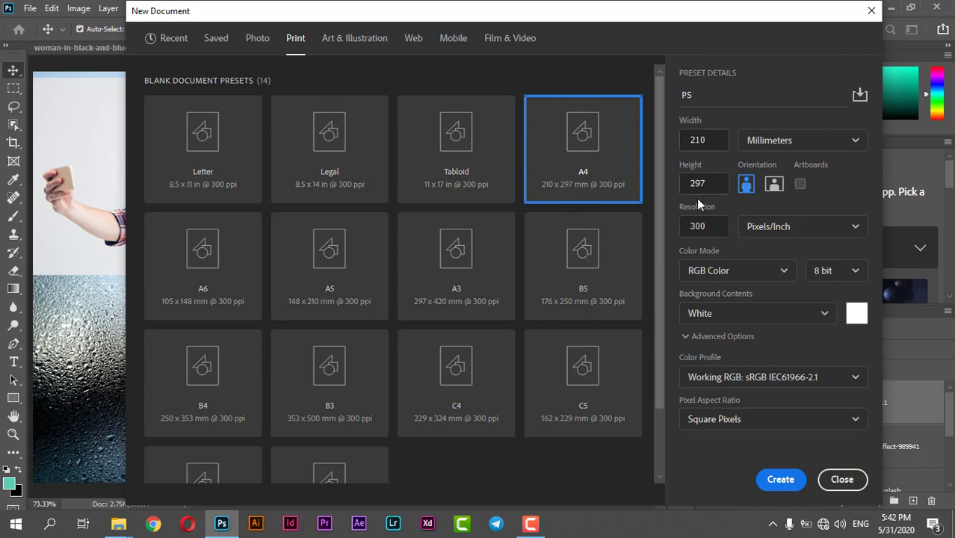
scroll(471, 241, "down", 2)
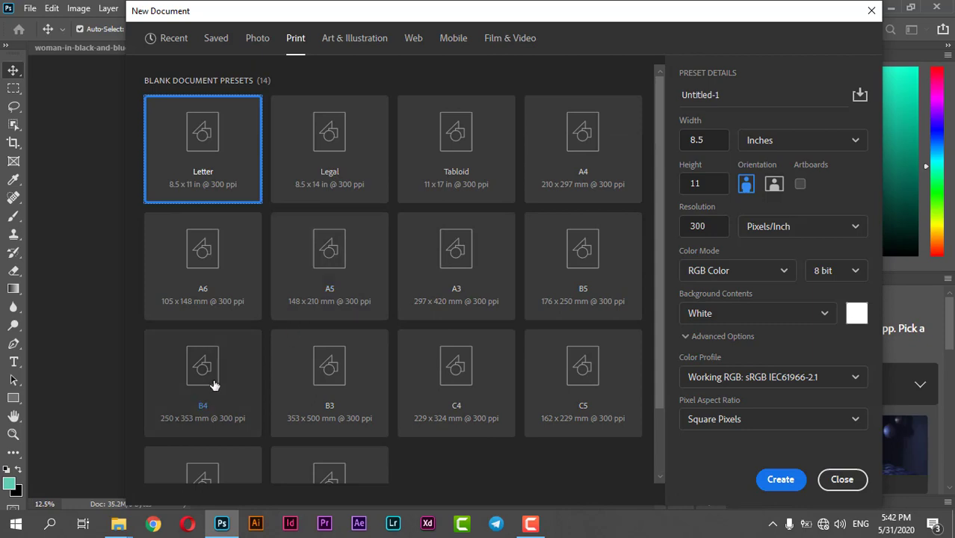
Choose the B4 print preset, and look through the Art & Illustration, Web, Mobile, Film & Video, Saved and Recent presets.
left_click(213, 380)
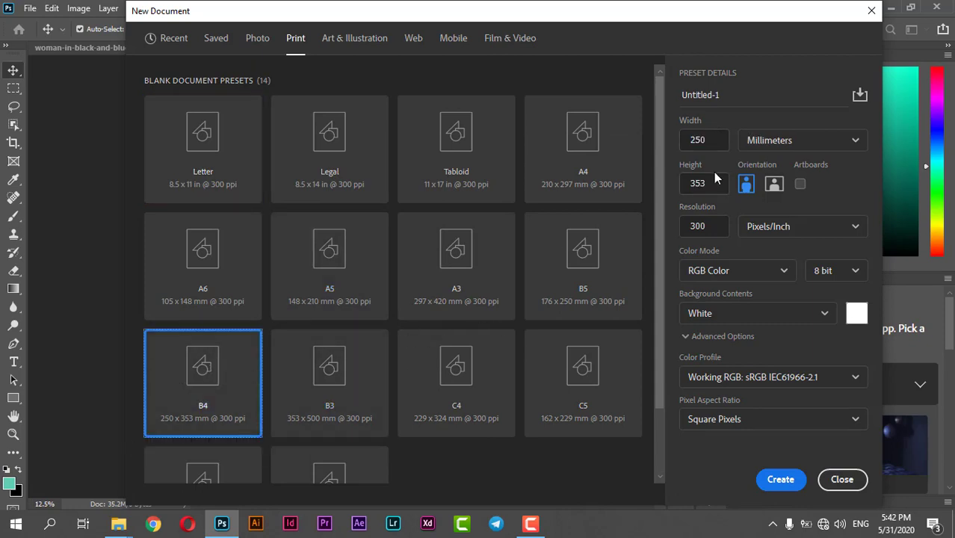
left_click(337, 48)
left_click(413, 38)
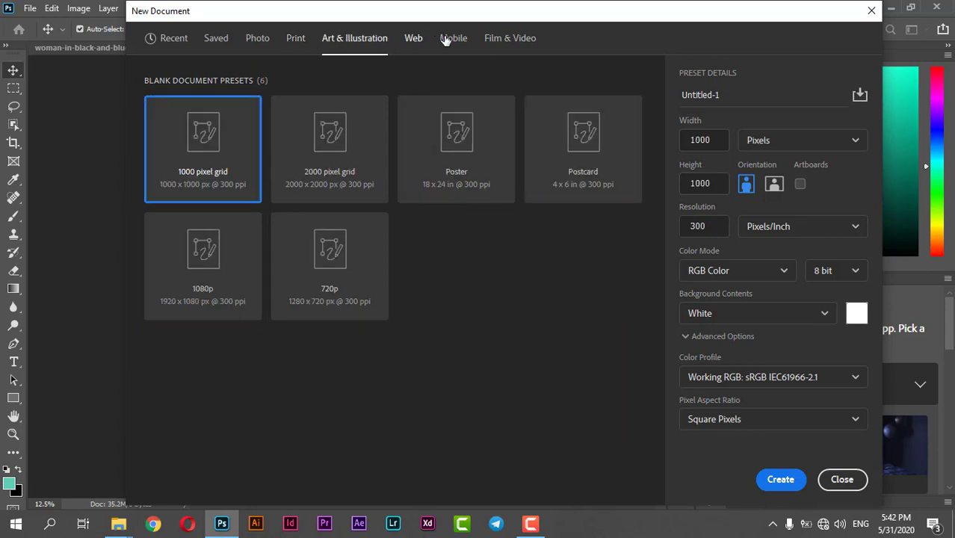
left_click(448, 38)
scroll(490, 277, "down", 5)
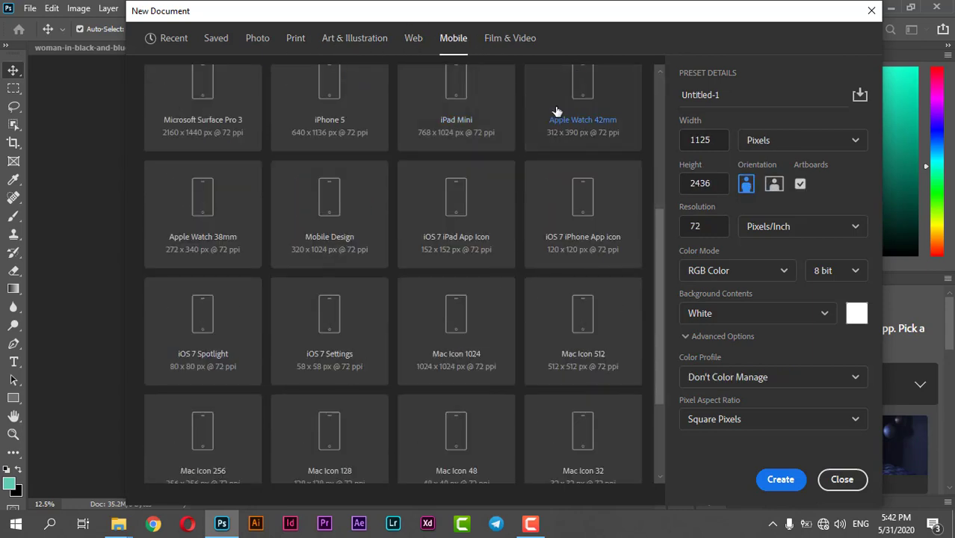
left_click(511, 41)
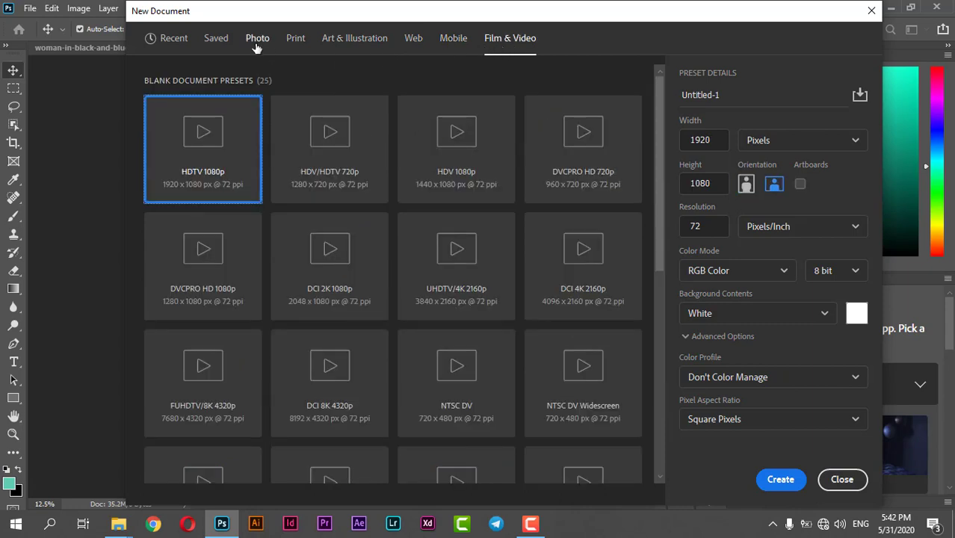
left_click(211, 45)
left_click(176, 42)
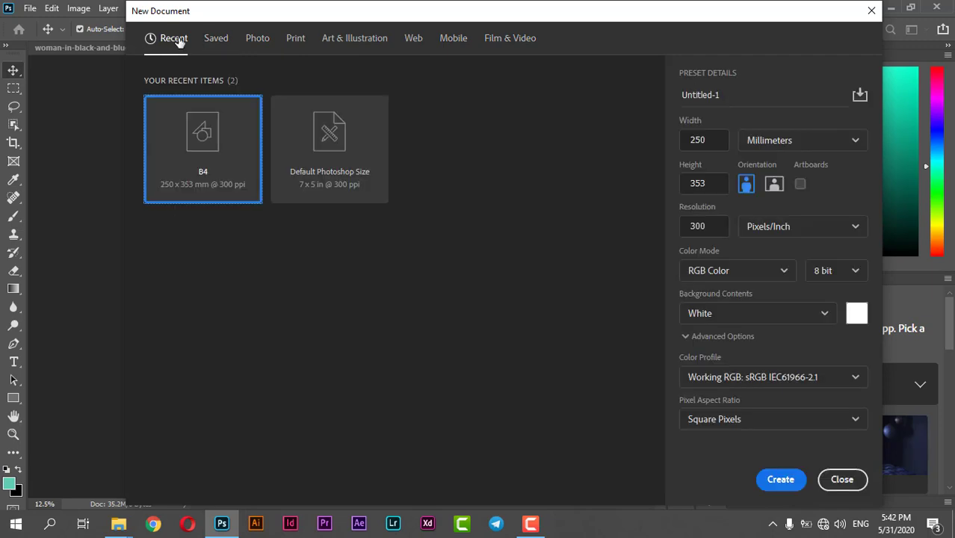
Switch the document units to Pixels and set both the width and the height to 1000.
left_click(775, 142)
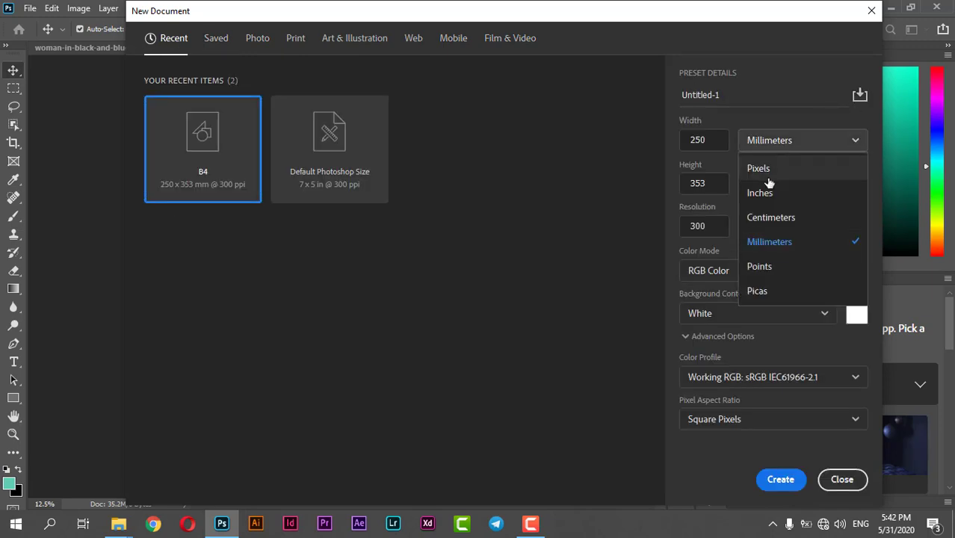
left_click(767, 178)
double_click(710, 139)
type("1000")
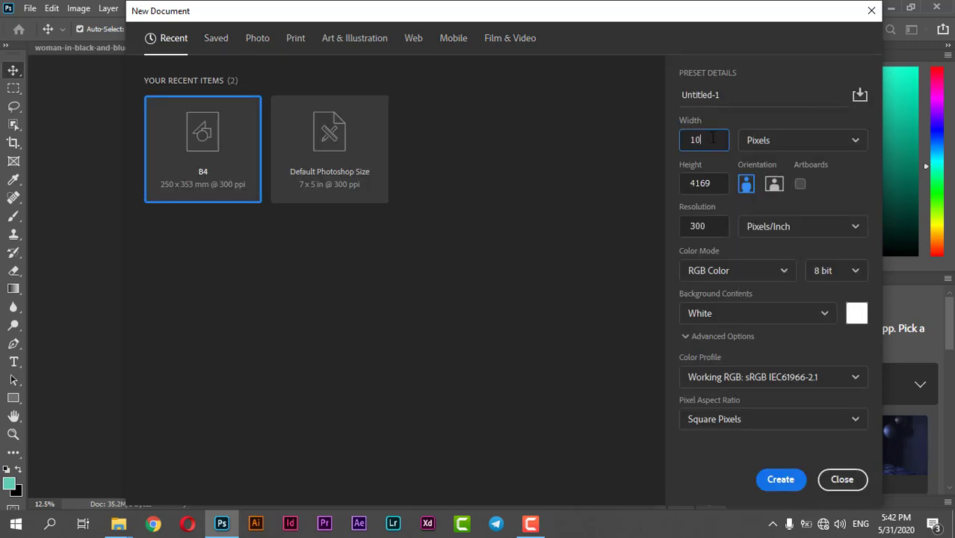
left_click(703, 187)
double_click(702, 187)
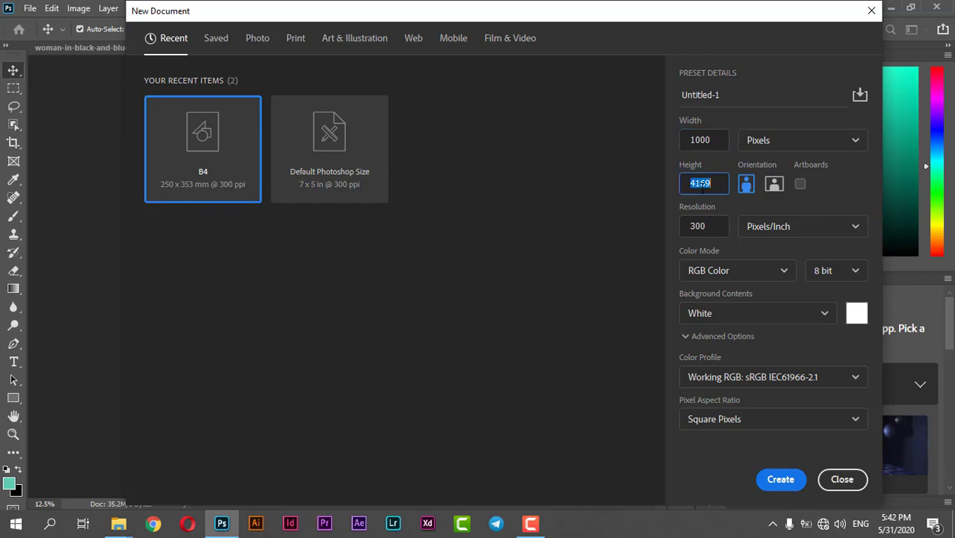
type("1000")
Create the new document and expand the collapsed Layers panel.
left_click(784, 479)
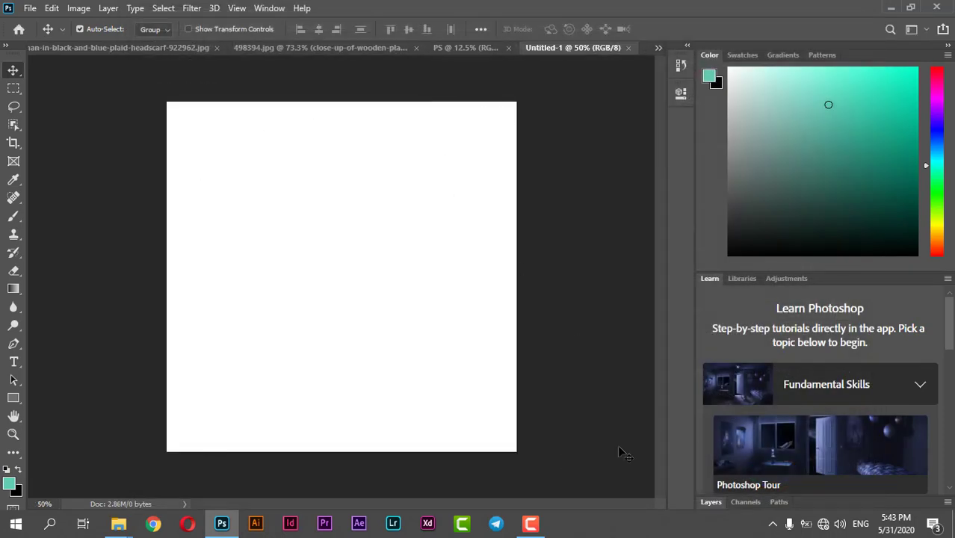
scroll(601, 262, "up", 1)
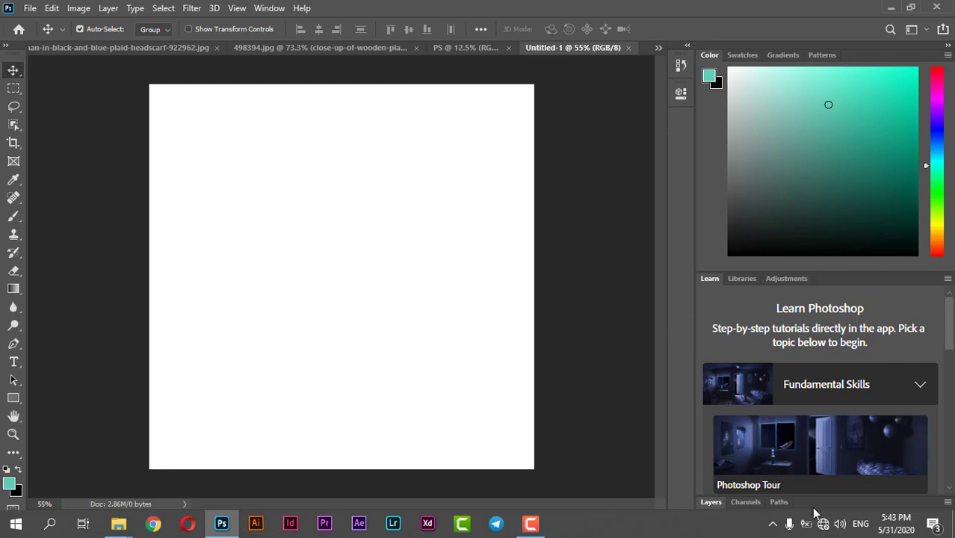
left_click(712, 503)
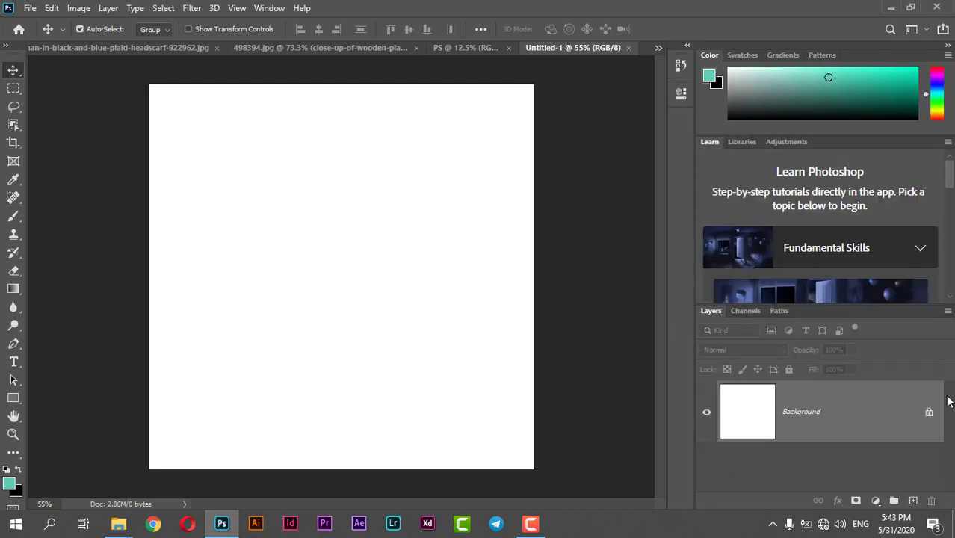